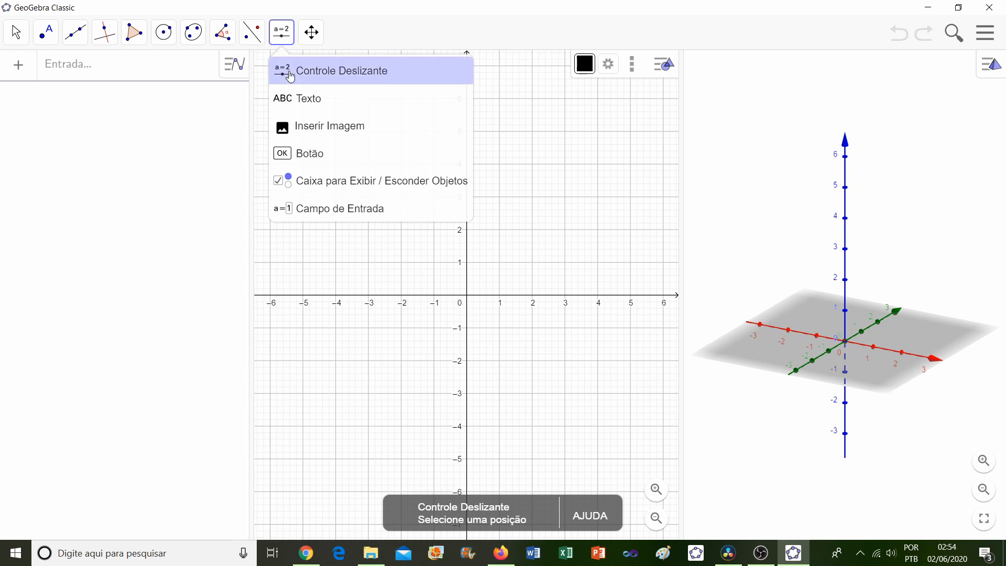
Create a number slider named t in the 2D graphics view, with a minimum of -20 and a maximum of 20.
click(291, 75)
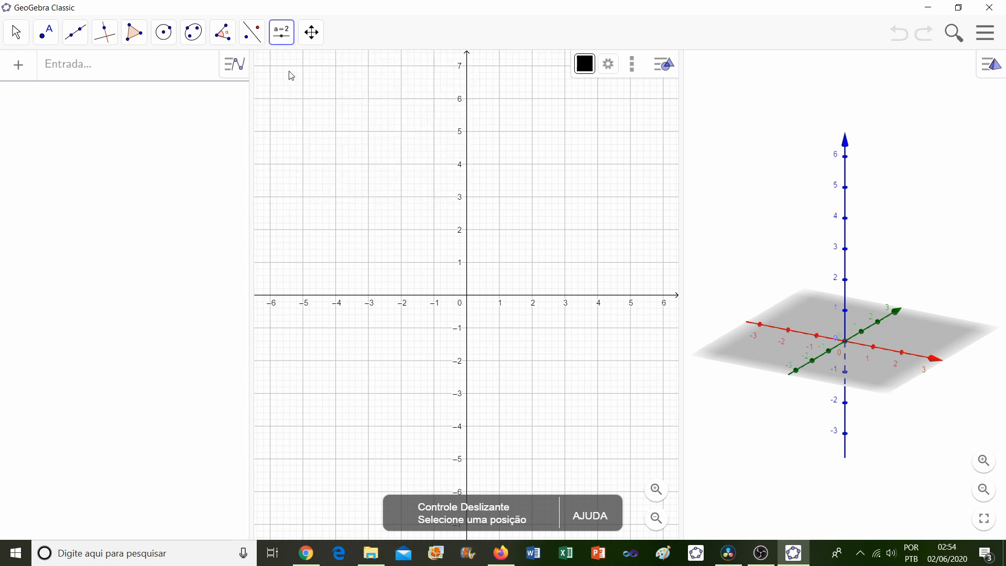
click(308, 131)
drag(378, 202, 369, 204)
text(t)
double_click(393, 297)
text(20)
double_click(507, 297)
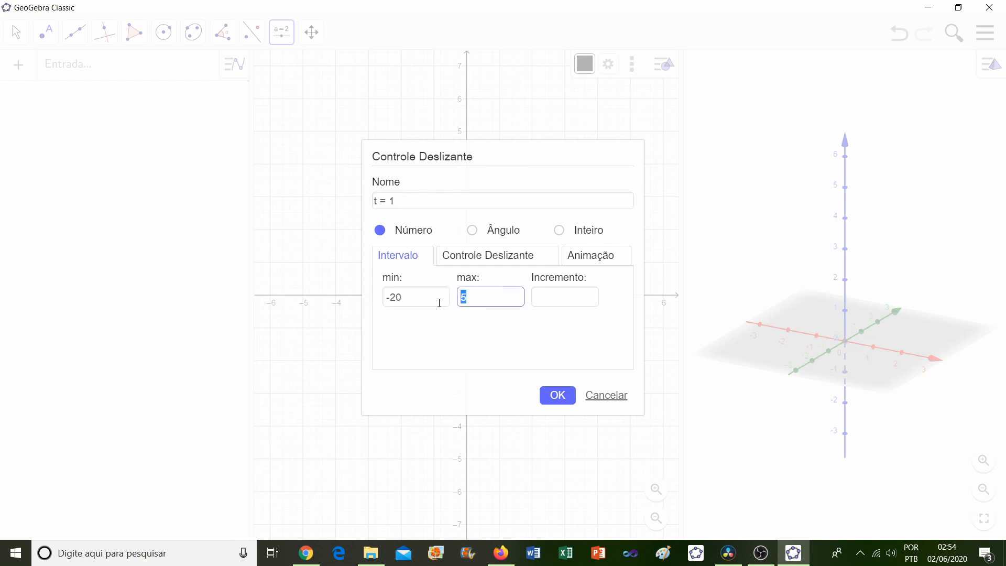
text(20)
Set the slider's animation speed to 0.5 and confirm its creation.
click(590, 257)
drag(390, 300, 373, 299)
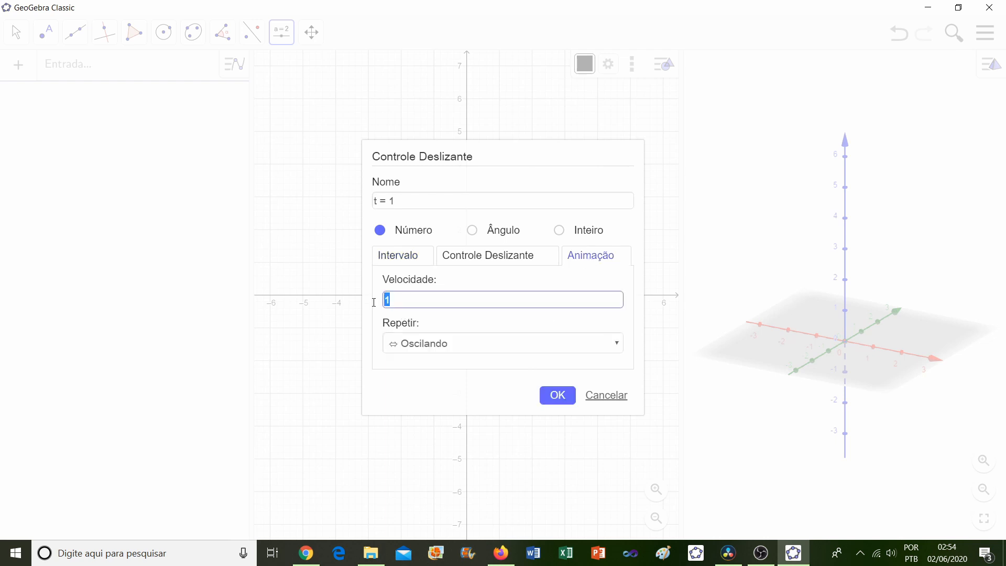
text(0.5)
click(549, 395)
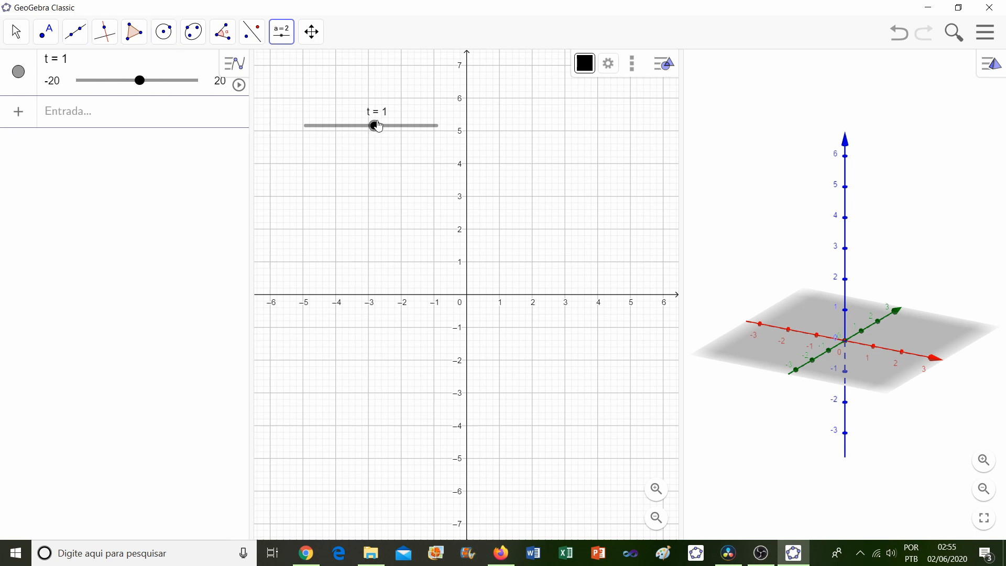
Test slider t by moving it to -10, playing its animation and pausing it, dismissing any new slider dialog.
drag(376, 129, 338, 129)
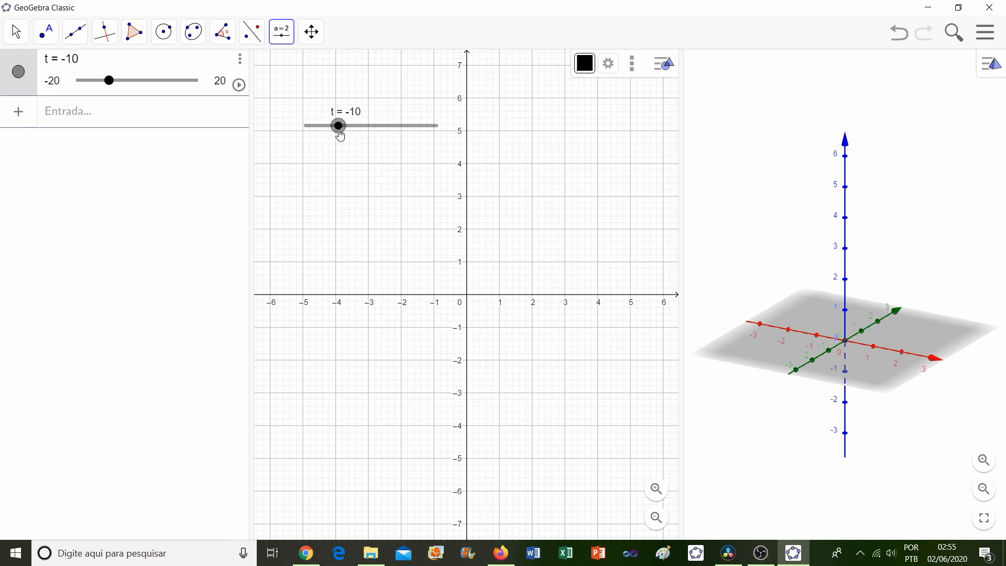
click(239, 87)
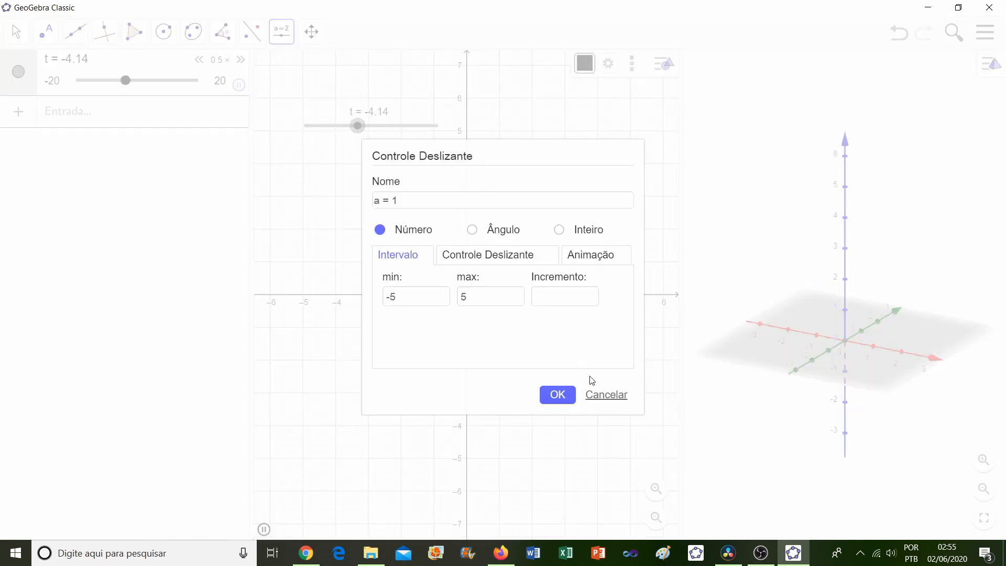
click(608, 396)
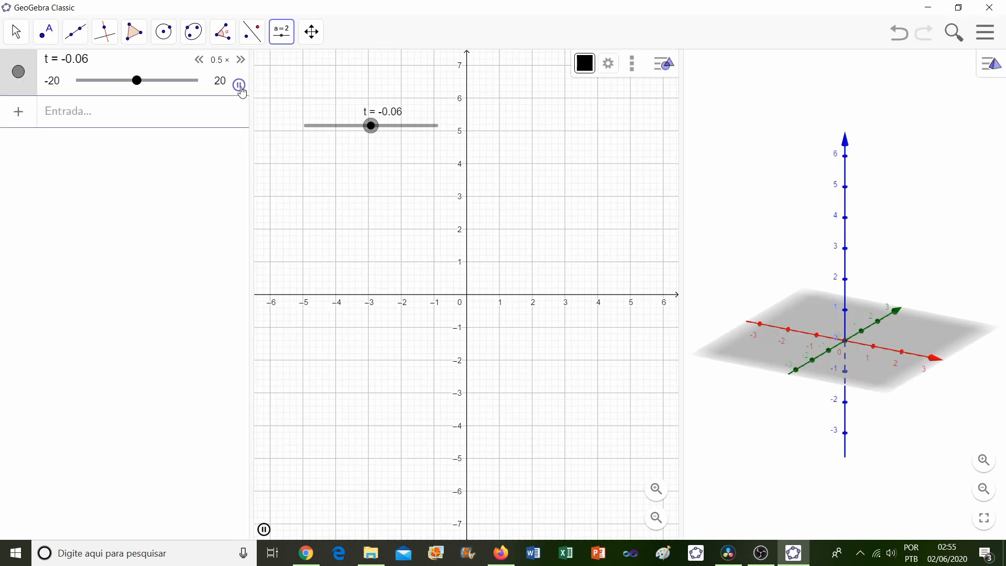
click(239, 85)
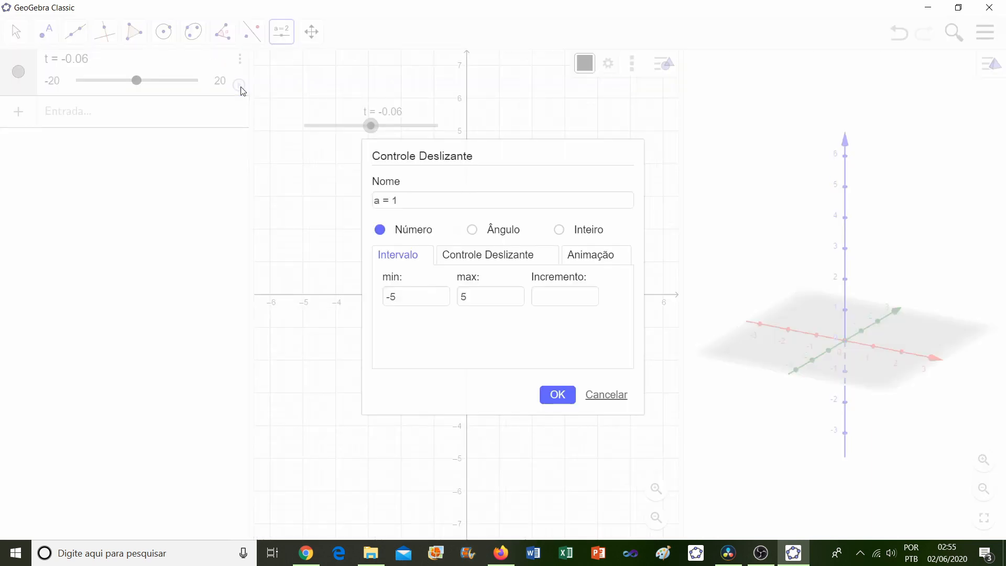
click(589, 395)
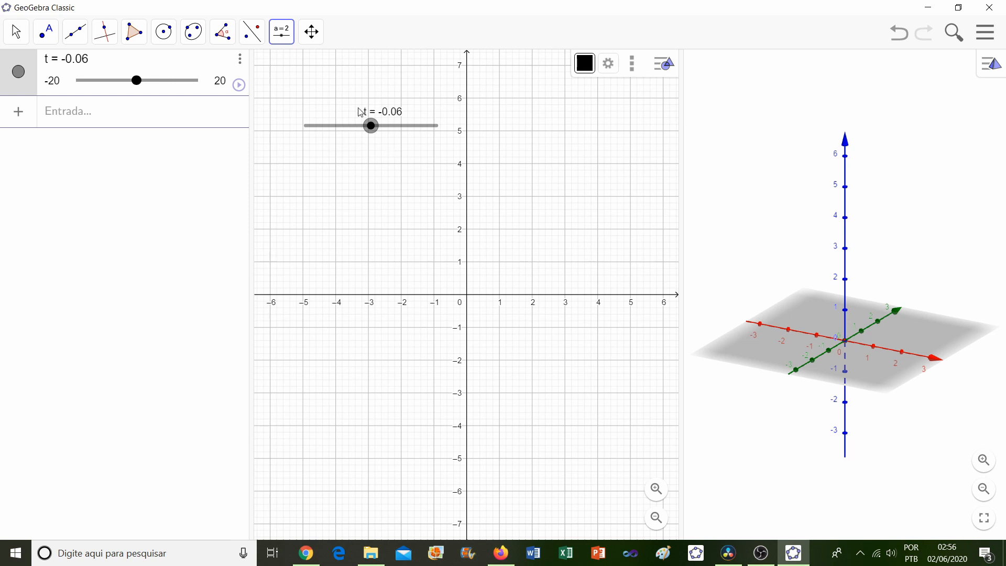
Start a Vetor command using the initial and final point form, with (0, 0, 0) as the initial point.
click(75, 122)
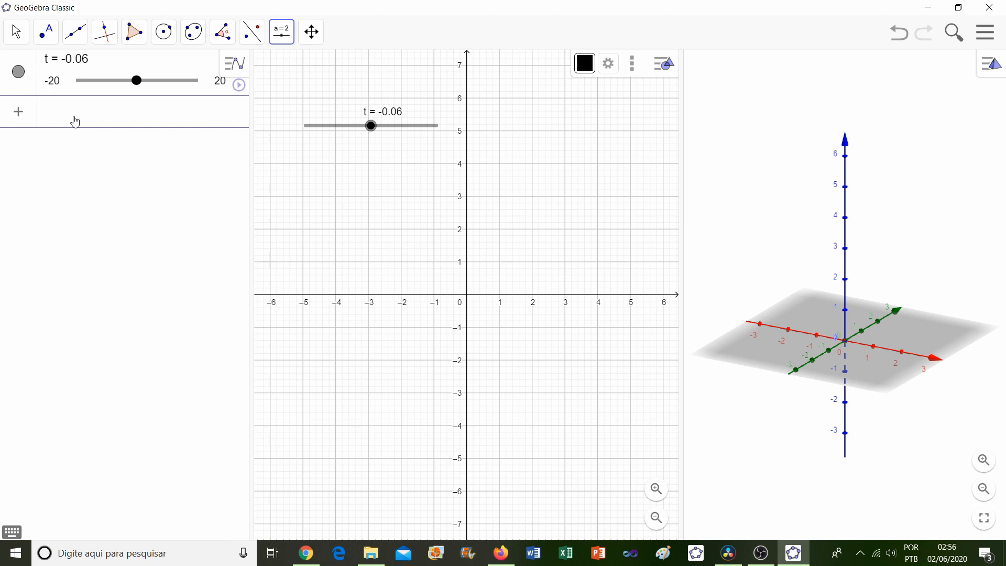
text(Vetor)
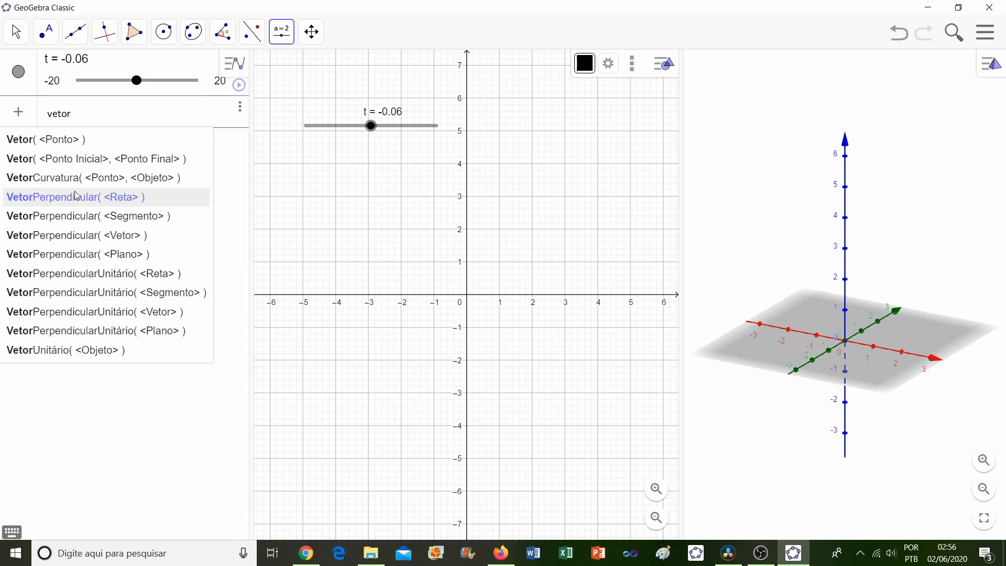
click(91, 162)
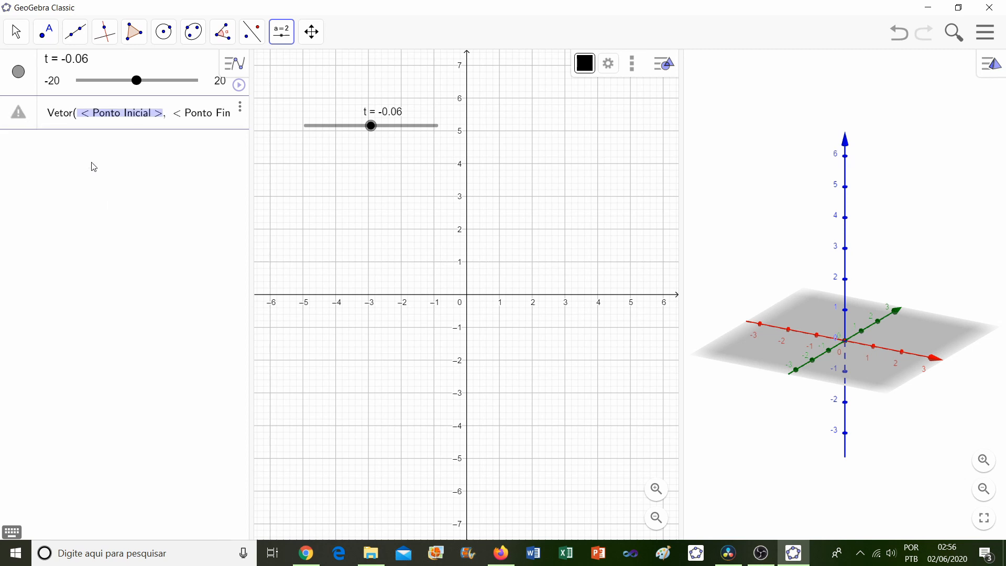
text(()
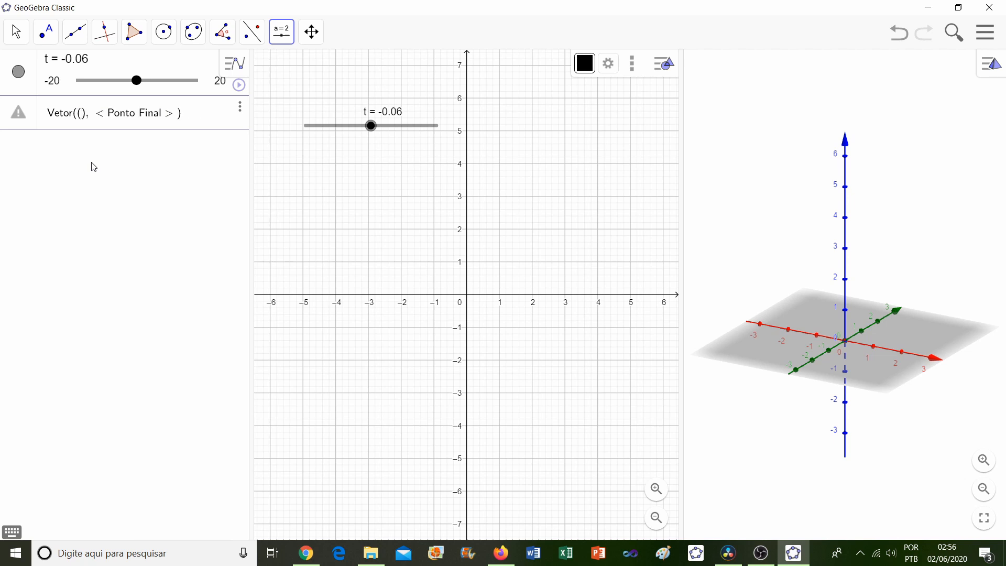
text(0, 0, )
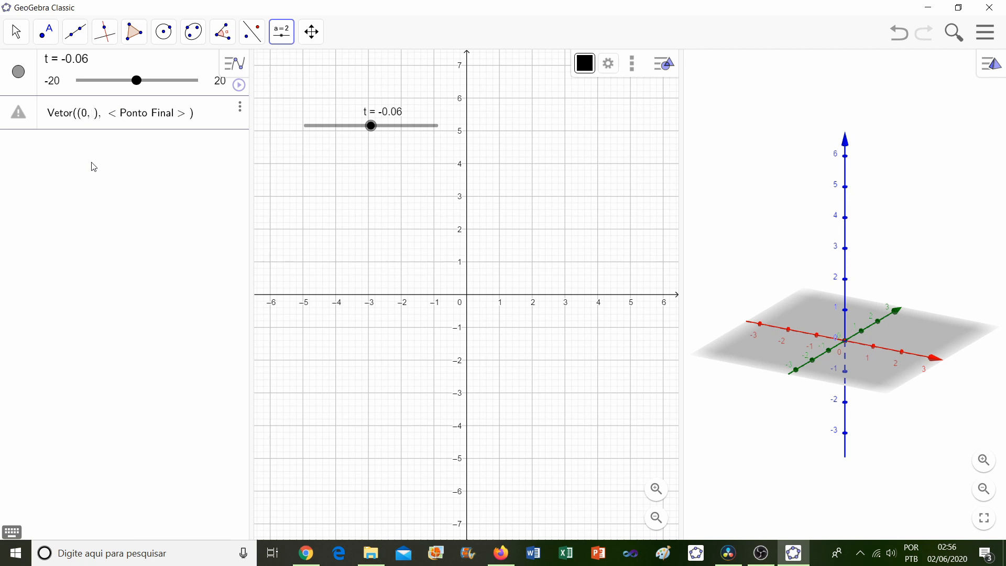
text(0)
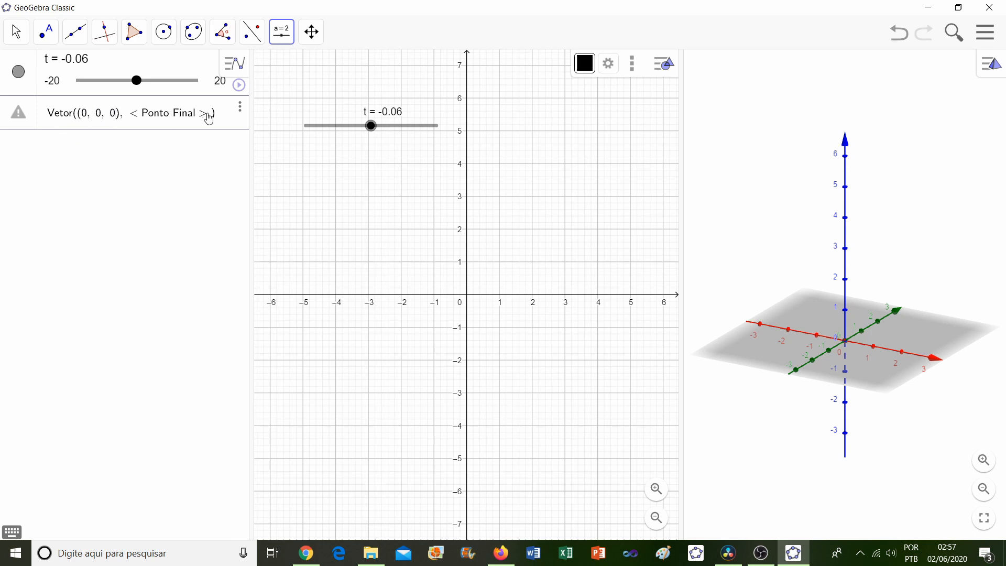
Enter (1, 2, 3) as the vector's final point and create the vector.
key(BackSpace)
key(BackSpace)
key(BackSpace)
key(BackSpace)
key(BackSpace)
key(BackSpace)
key(BackSpace)
key(BackSpace)
key(BackSpace)
key(BackSpace)
key(BackSpace)
key(BackSpace)
key(BackSpace)
key(BackSpace)
key(BackSpace)
text((1, 2, 3)
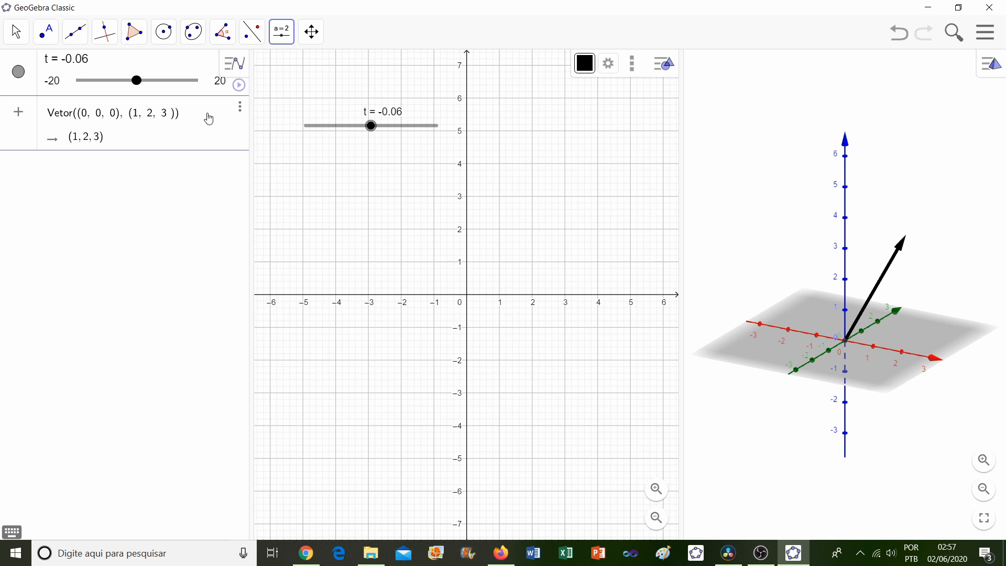
key(Return)
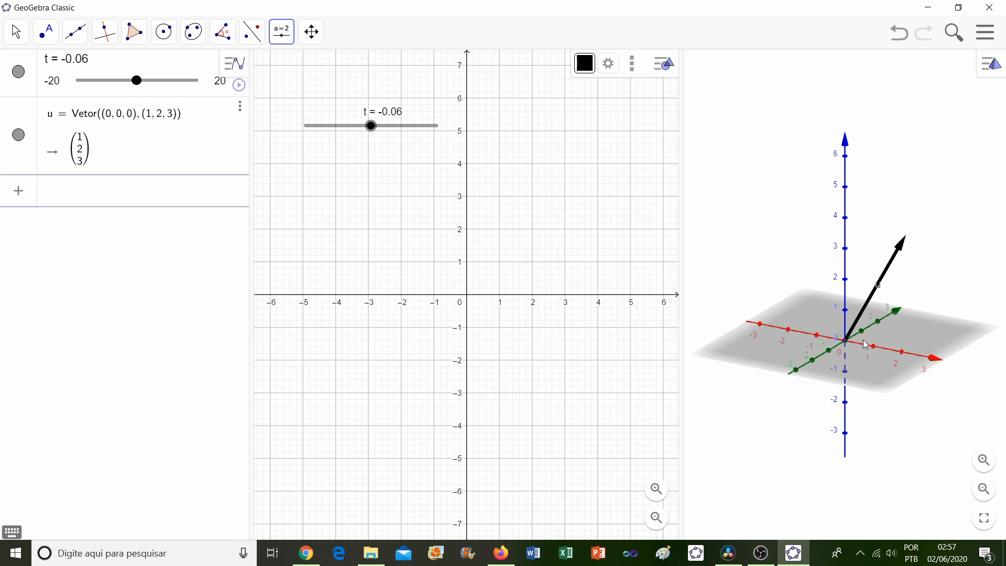
Replace the vector's final point with (cos(t), sen(t), t/5) and move slider t to 8.
mouse_move(870, 371)
mouse_down()
mouse_move(845, 368)
mouse_move(856, 372)
mouse_up()
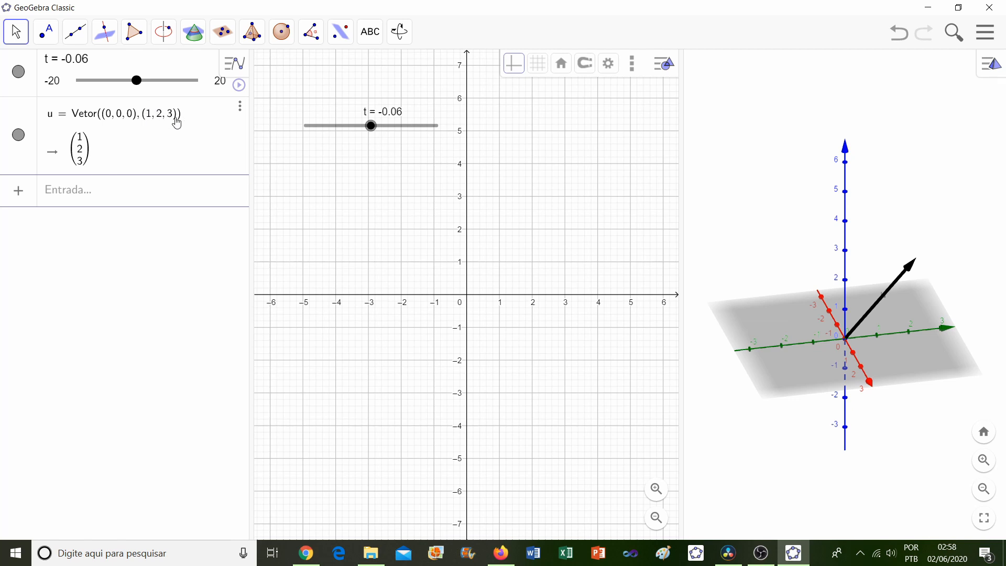
click(175, 121)
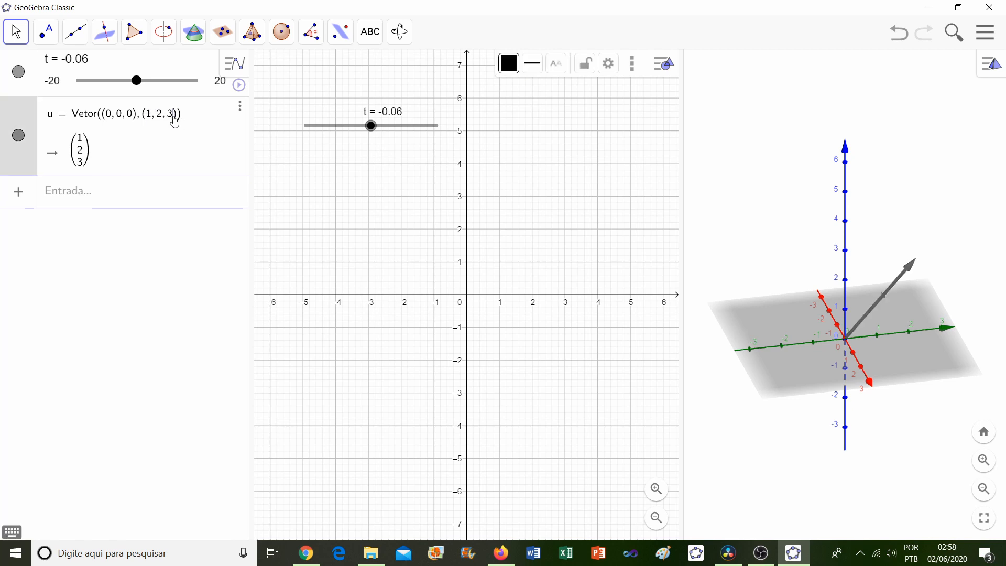
key(BackSpace)
key(BackSpace)
key(BackSpace)
key(BackSpace)
key(BackSpace)
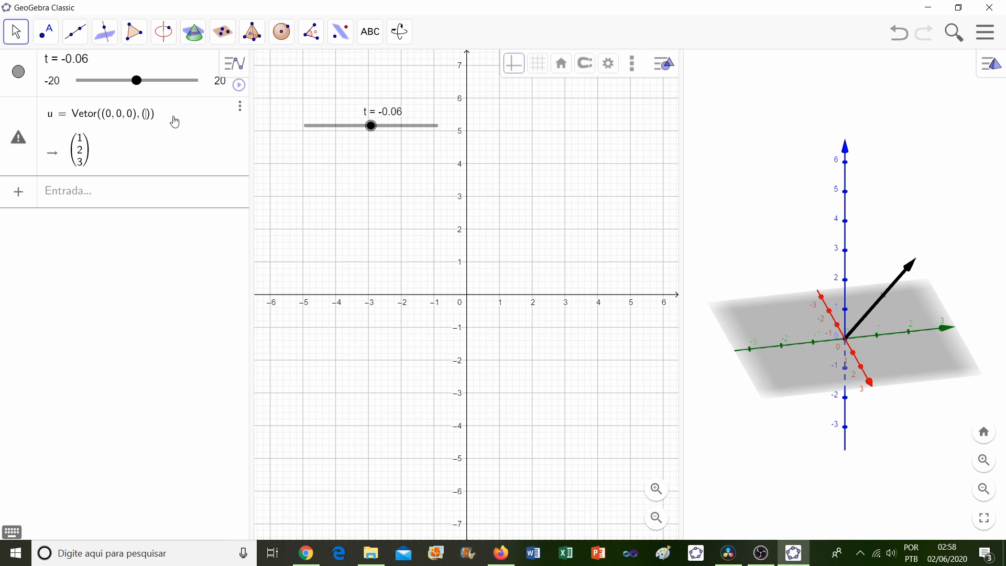
text(cos)
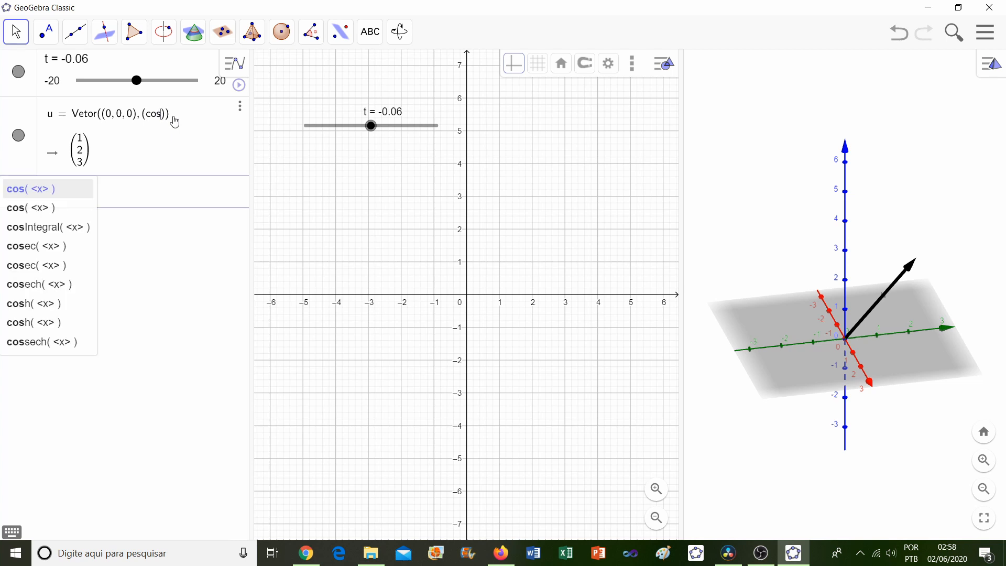
text((t)
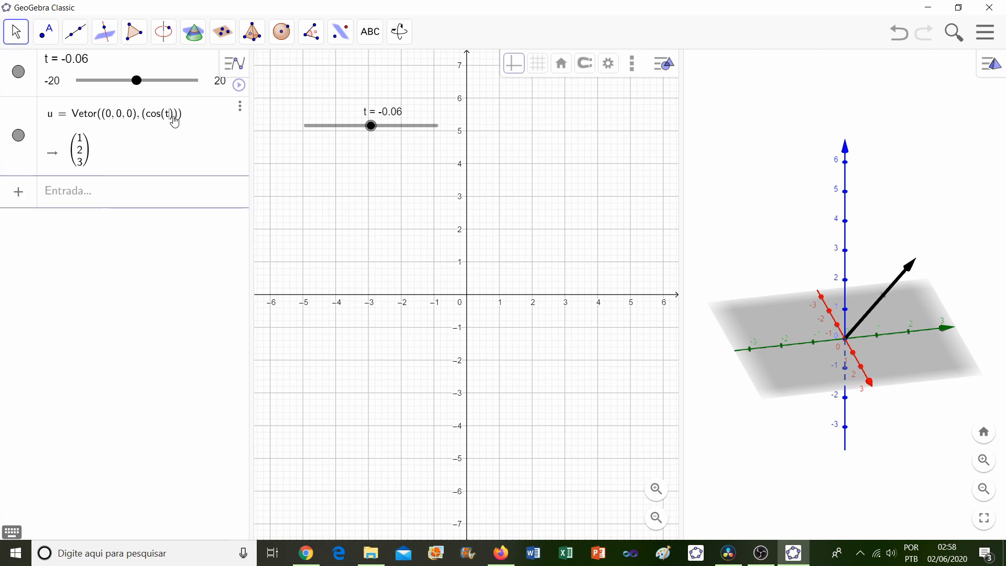
key(Right)
text(, sent)
key(BackSpace)
text((t), t/)
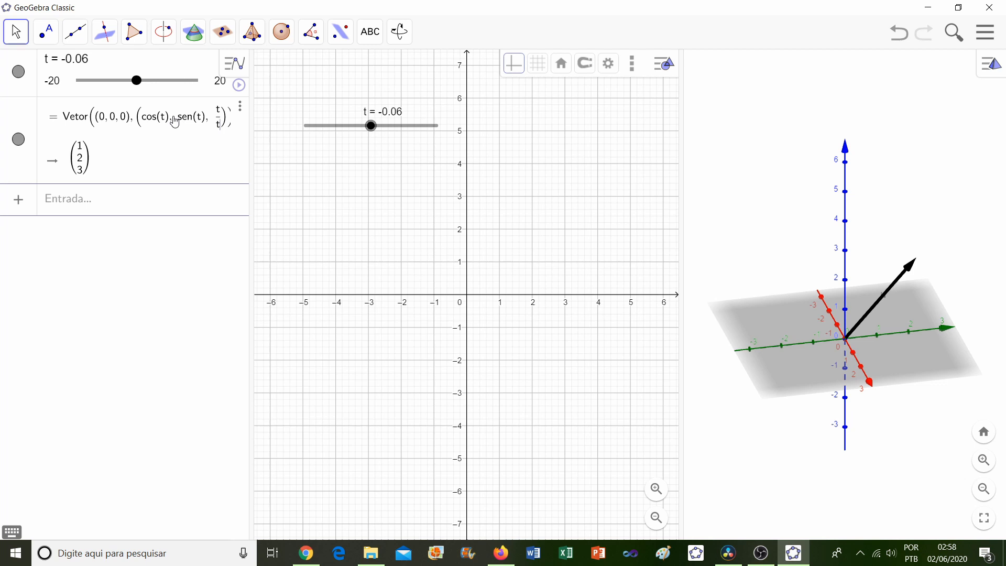
text(5)
key(Return)
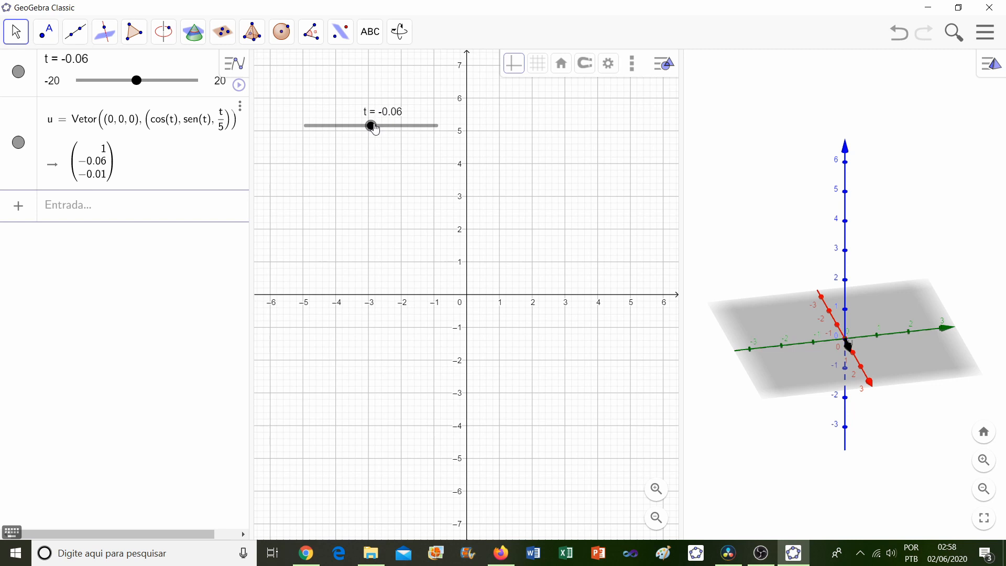
drag(370, 129, 400, 132)
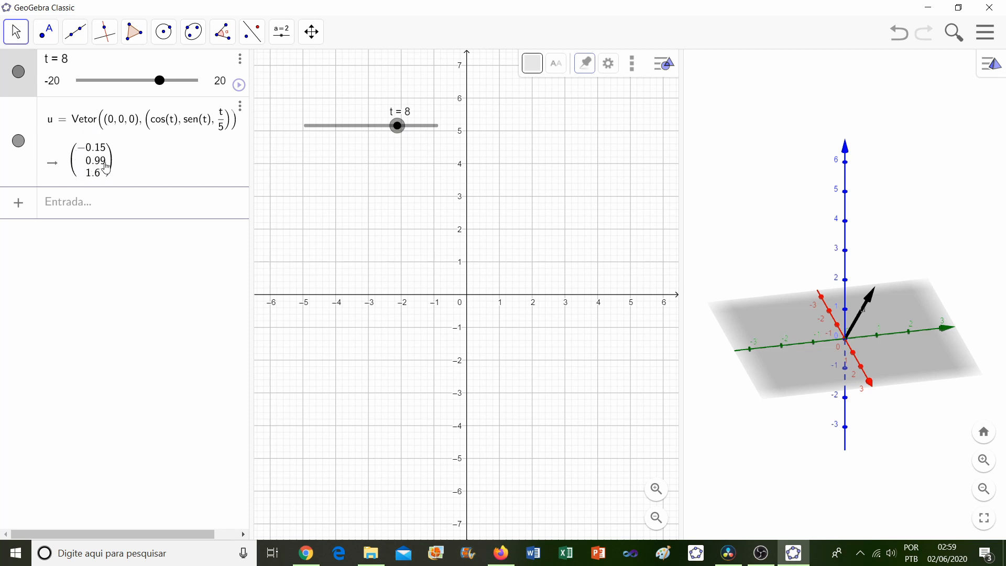
mouse_move(403, 127)
mouse_down()
mouse_move(381, 133)
mouse_move(417, 132)
mouse_move(364, 141)
mouse_move(399, 137)
mouse_up()
Define a point A = (cos(t), sen(t), t/5) at the tip of the vector.
click(128, 208)
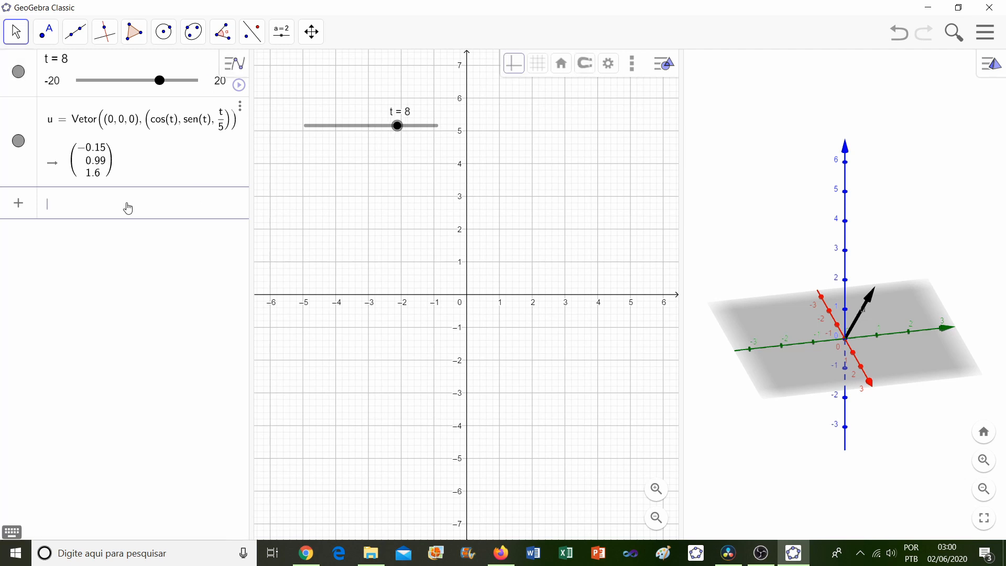
text(A = ()
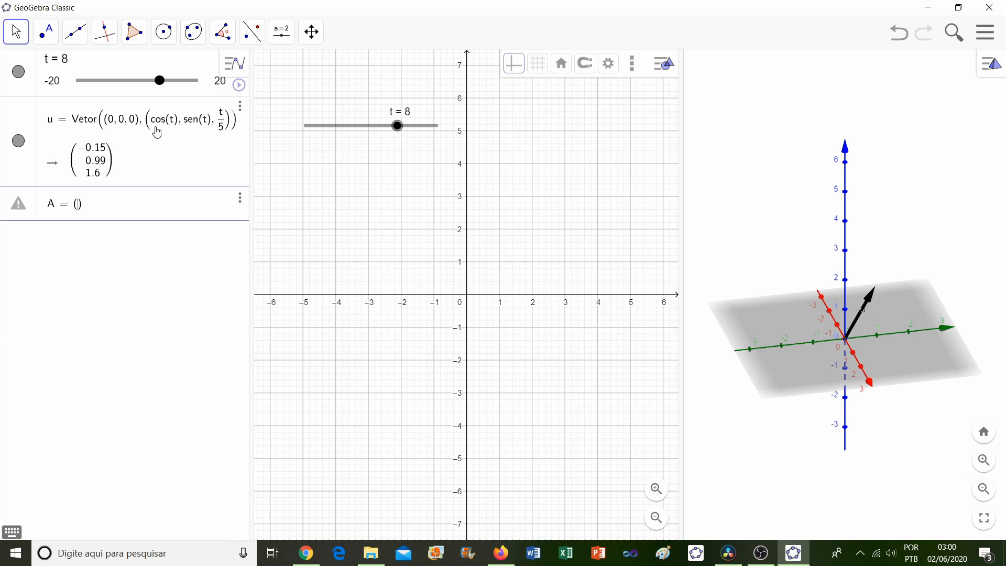
text(cos)
text((t))
key(Return)
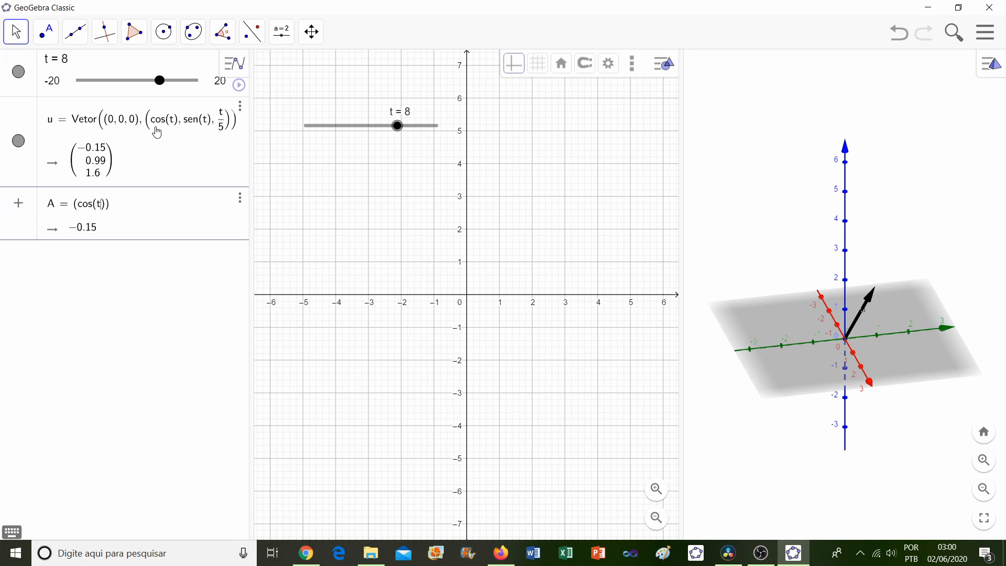
text(, sen(t))
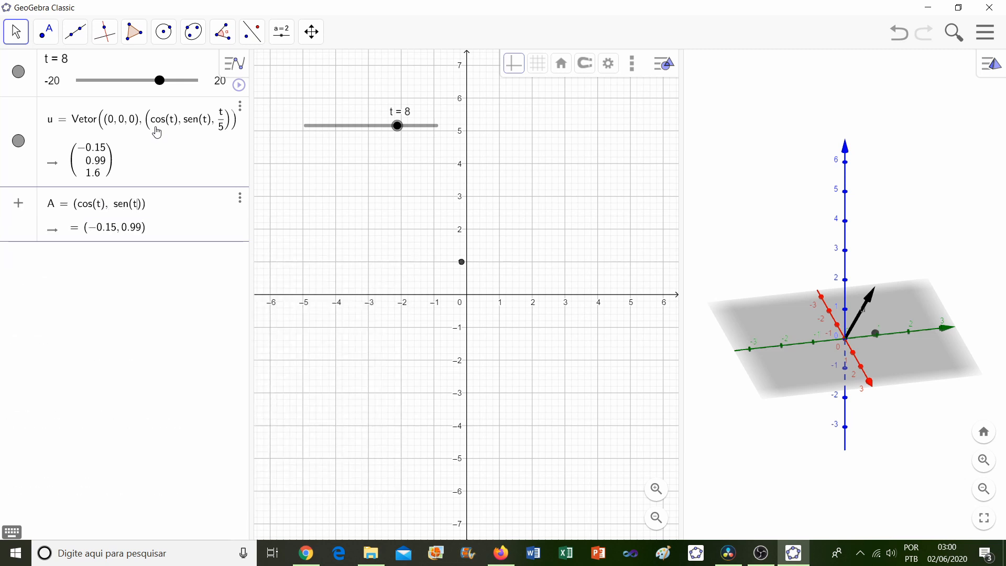
text(, t)
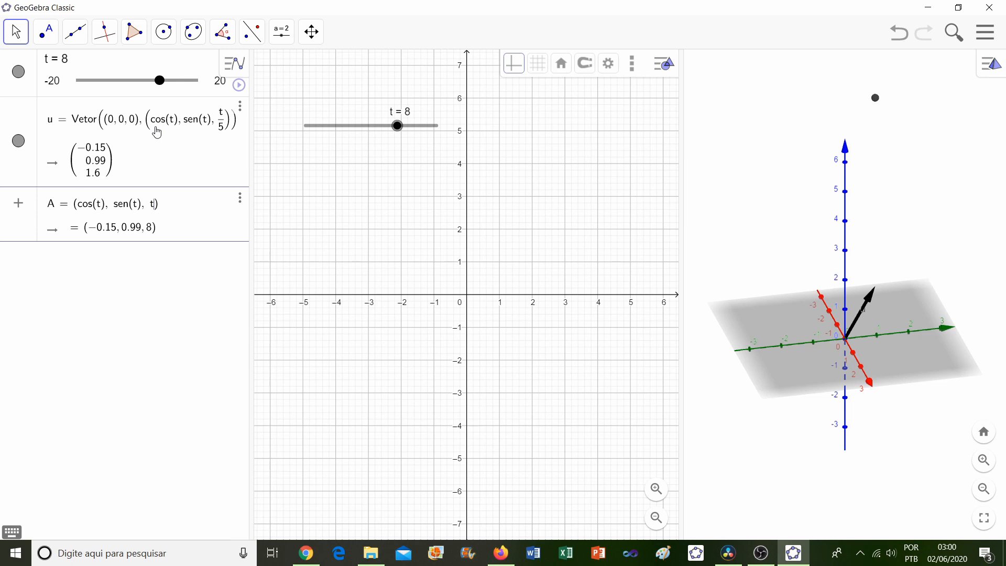
text(/5)
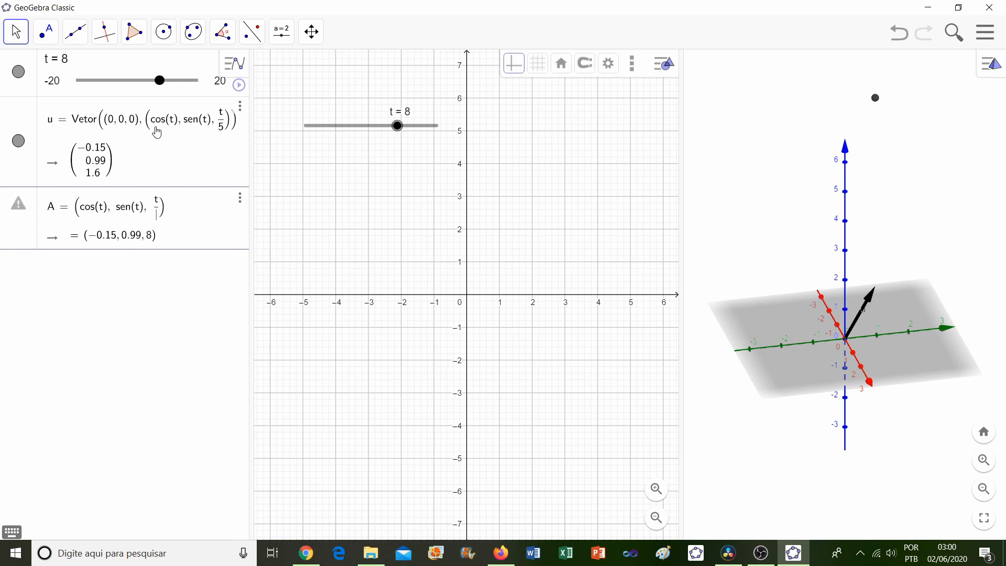
key(Return)
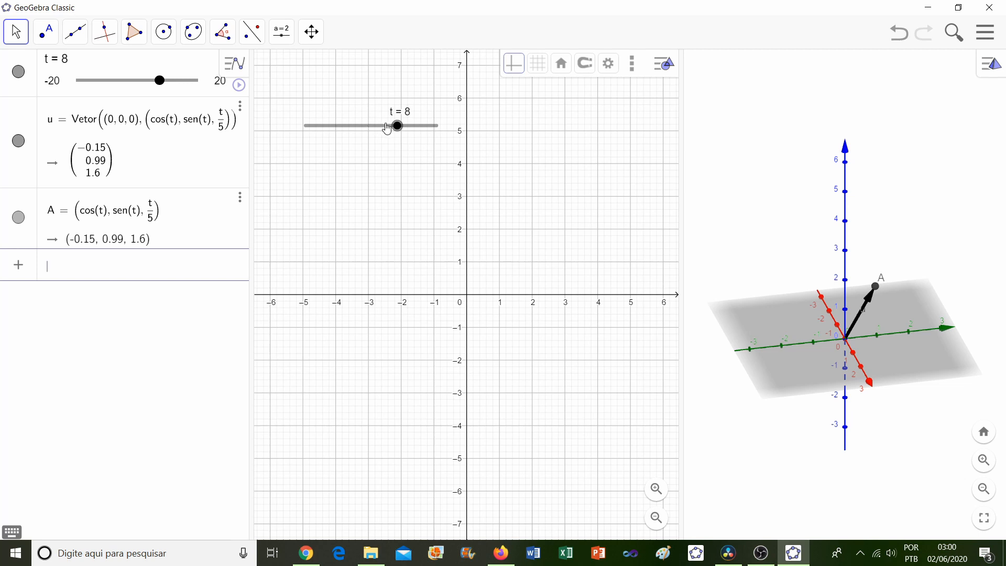
Vary slider t to 10.4 and down to its minimum of -20 to move the vector and point A in 3D.
mouse_move(397, 128)
mouse_down()
mouse_move(359, 143)
mouse_move(408, 133)
mouse_up()
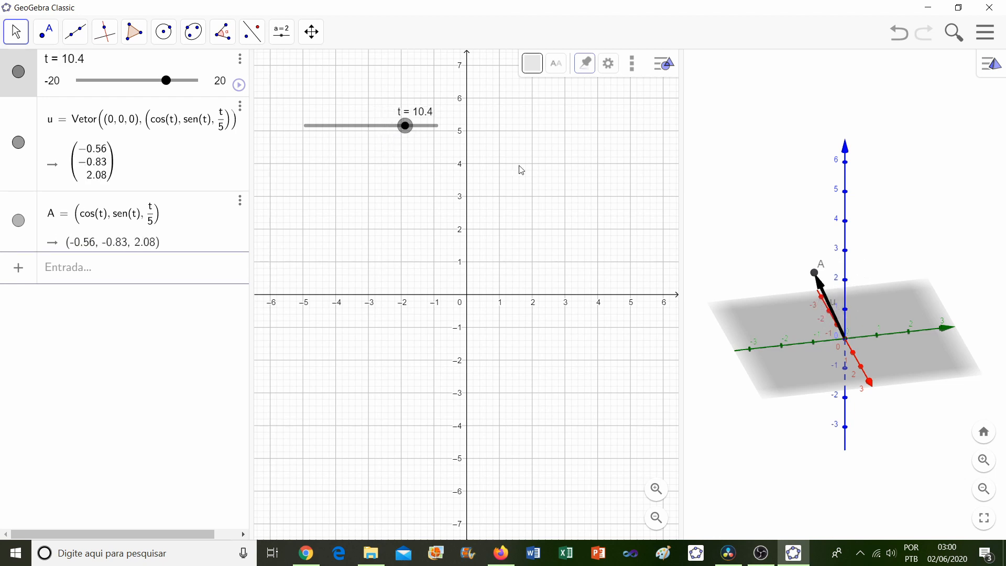
drag(925, 377, 828, 368)
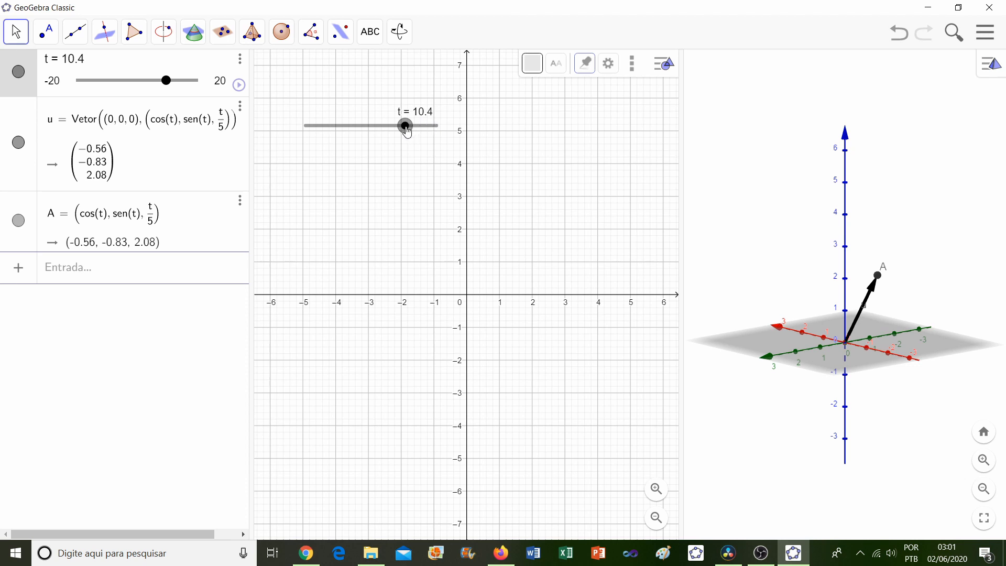
drag(407, 131, 399, 134)
drag(393, 138, 290, 171)
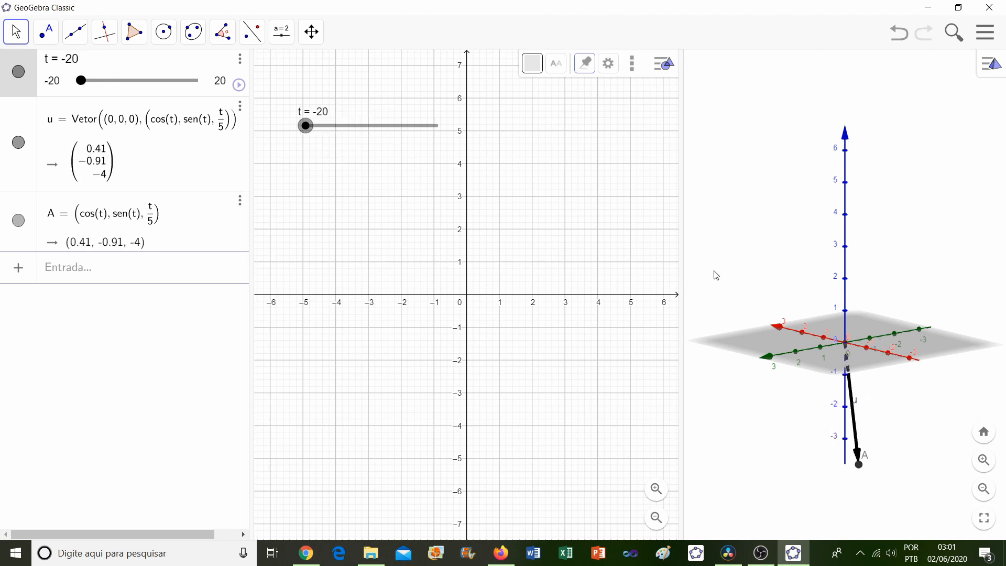
Turn on the trace (Exibir Rastro) of point A in the 3D view.
drag(914, 418, 869, 419)
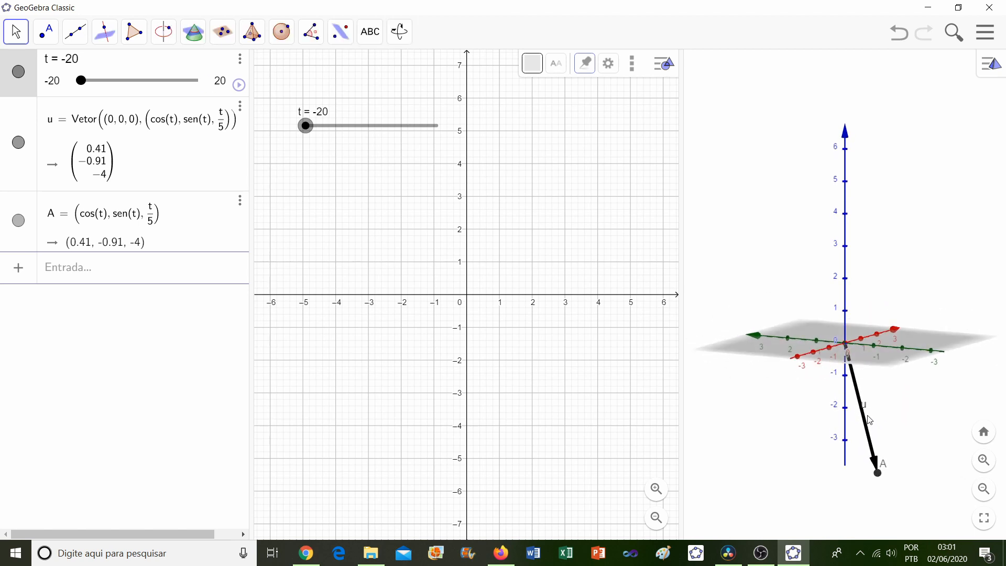
right_click(879, 475)
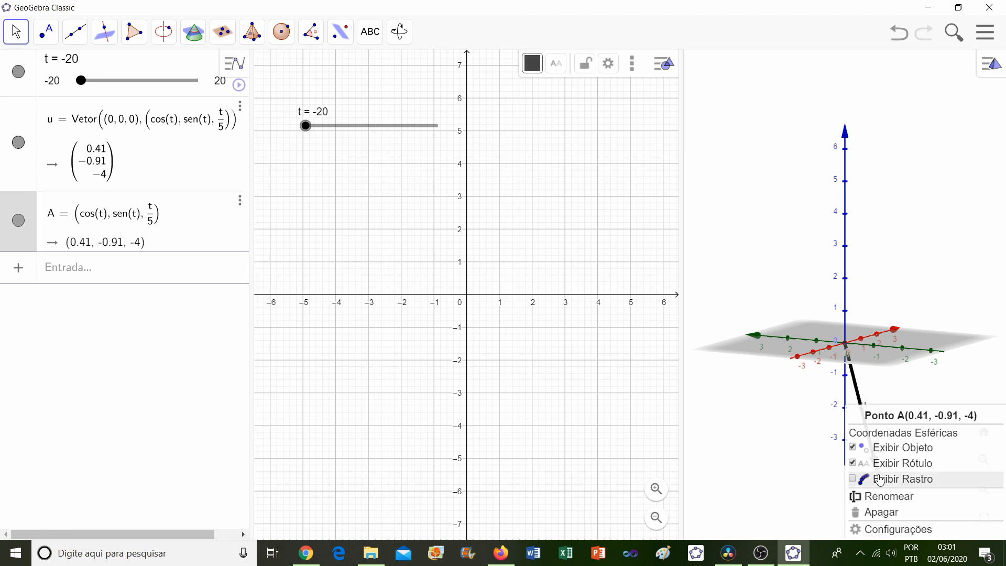
click(852, 478)
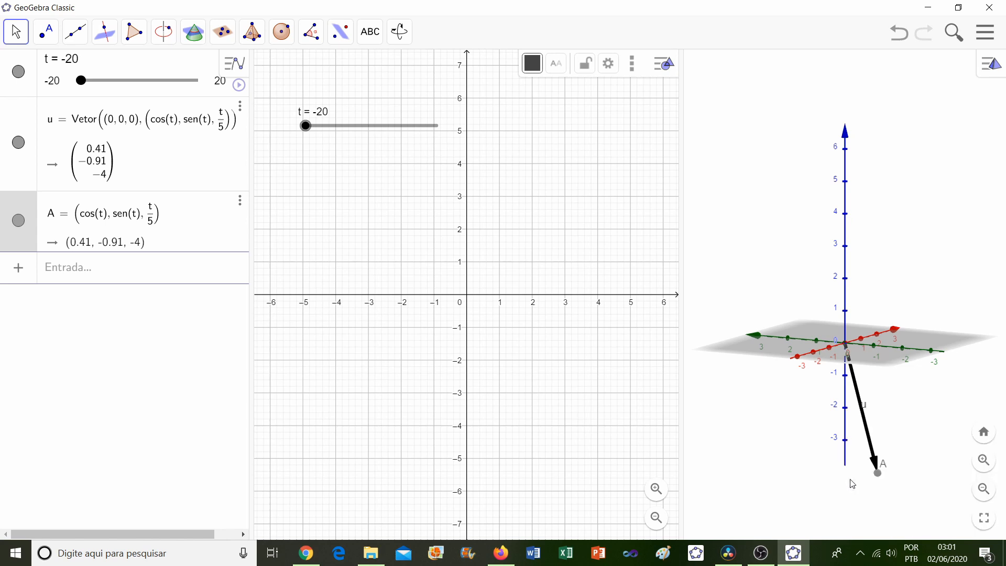
Animate slider t so point A traces the helix, stop it at t = 15, and examine the curve from several angles.
click(238, 90)
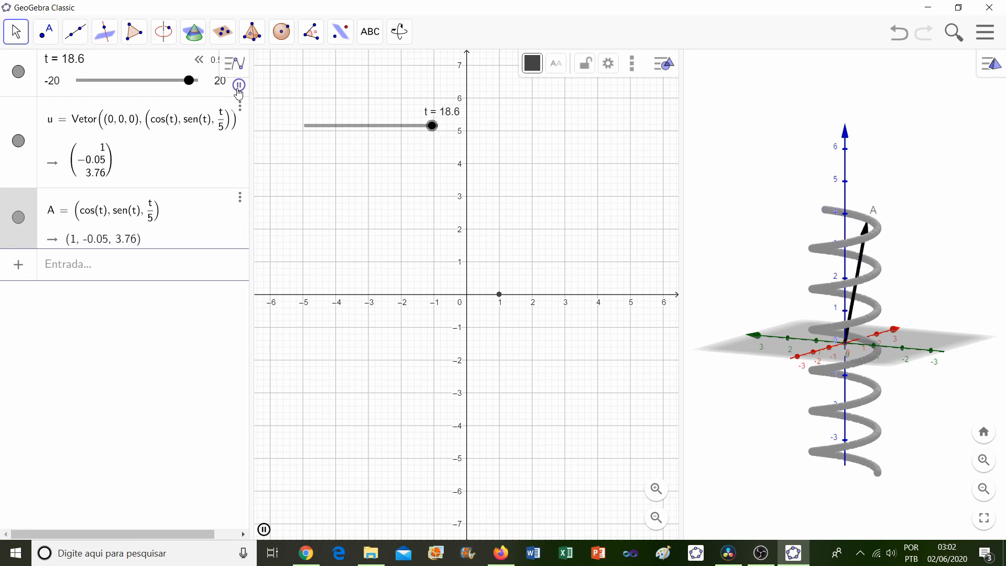
click(238, 87)
drag(916, 392, 852, 395)
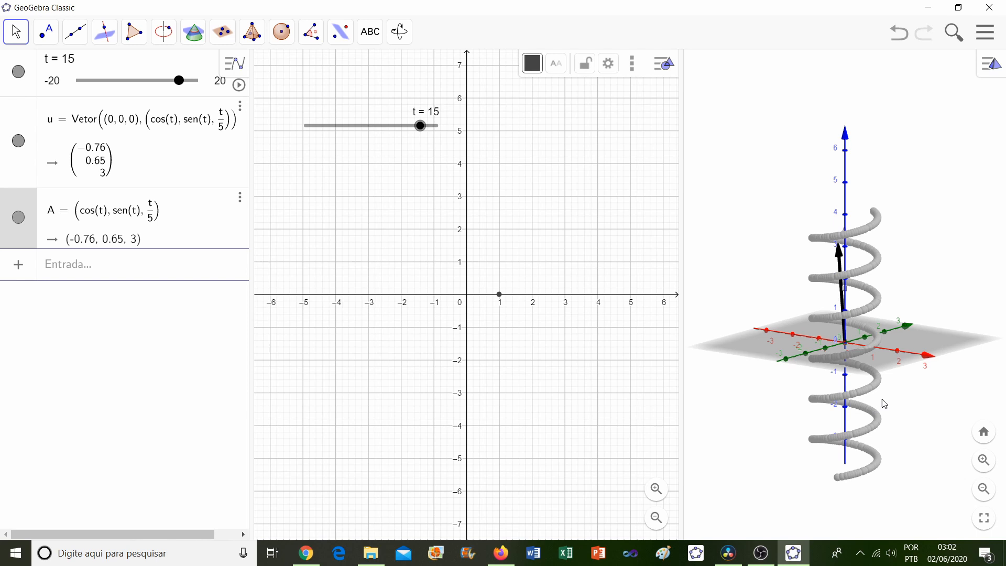
drag(902, 411, 884, 420)
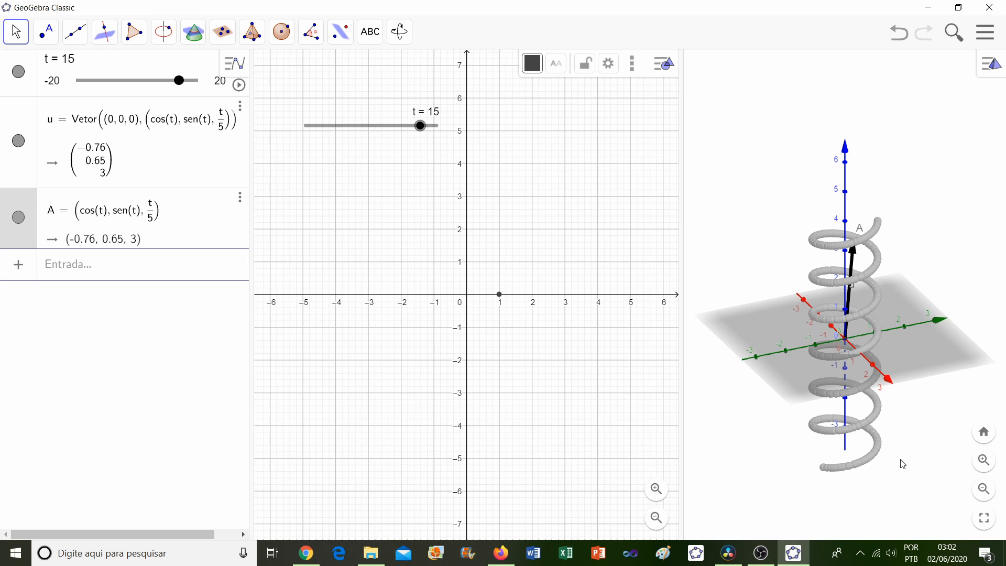
drag(910, 461, 763, 449)
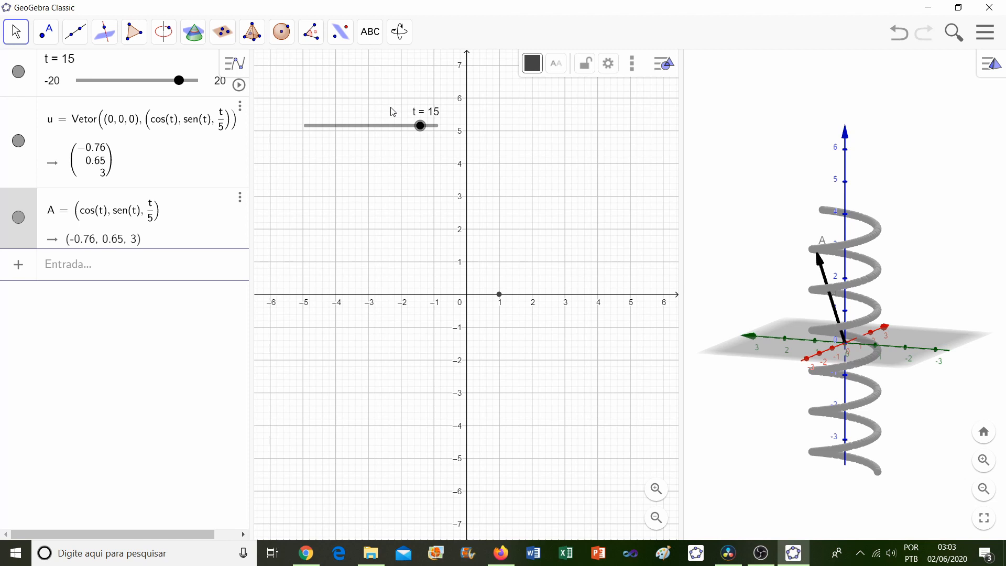
Return slider t to -20 and change point A's colour to red (255, 0, 0).
drag(419, 126, 304, 145)
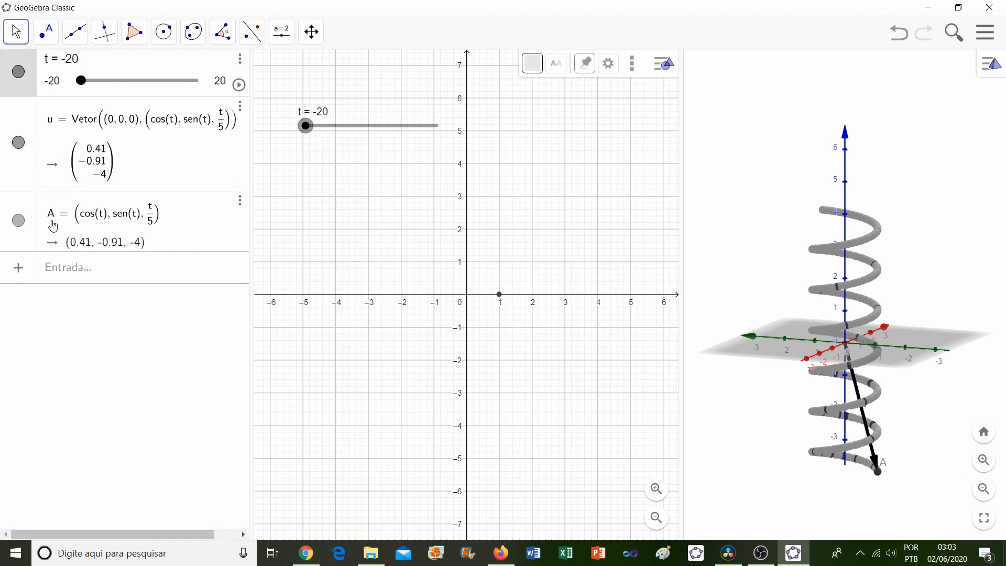
right_click(21, 224)
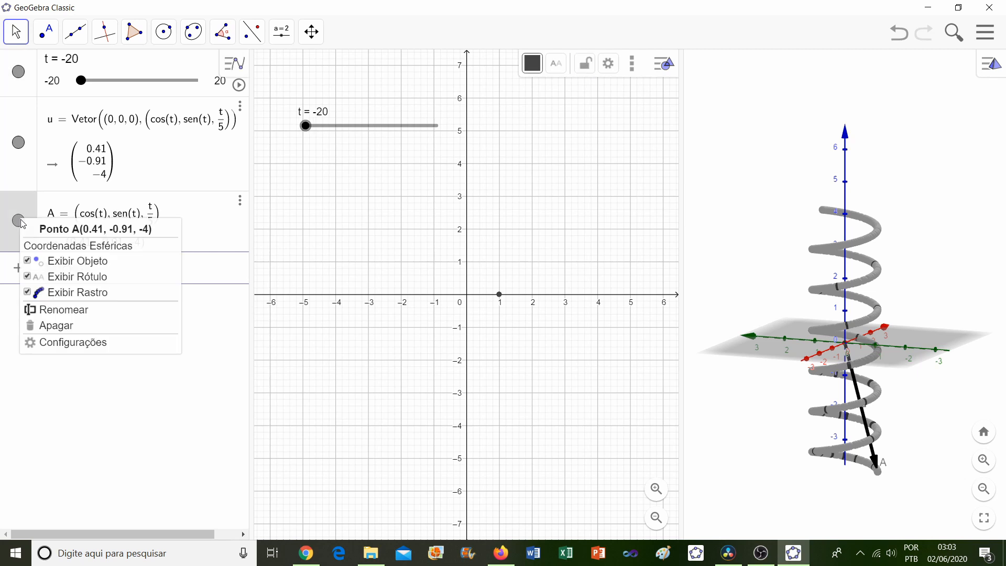
click(39, 343)
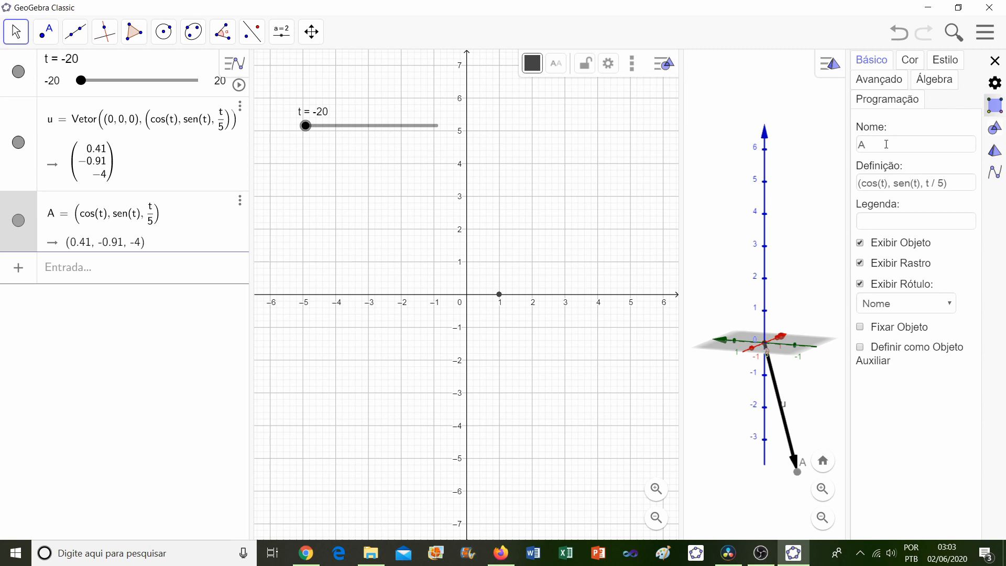
click(910, 62)
click(882, 137)
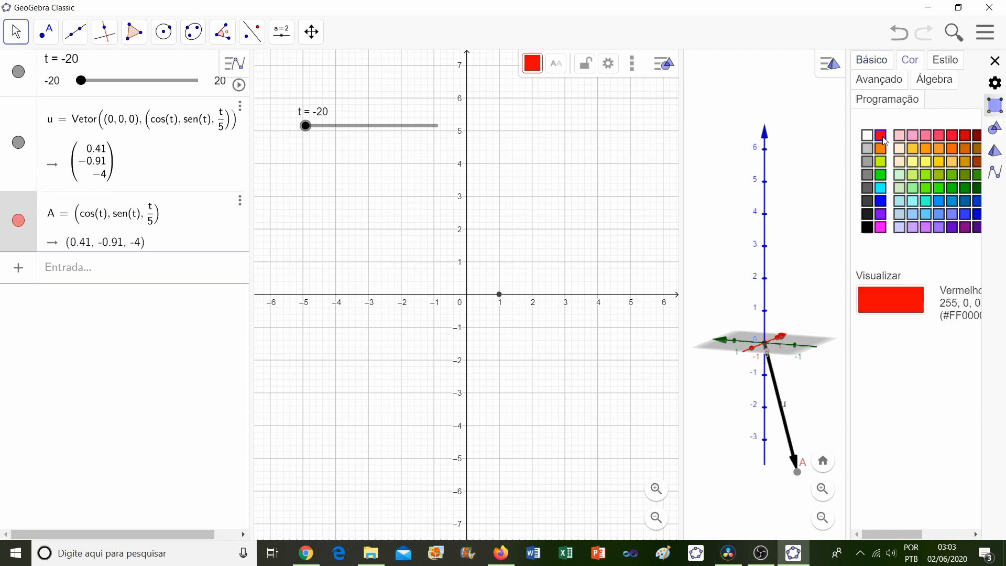
click(994, 61)
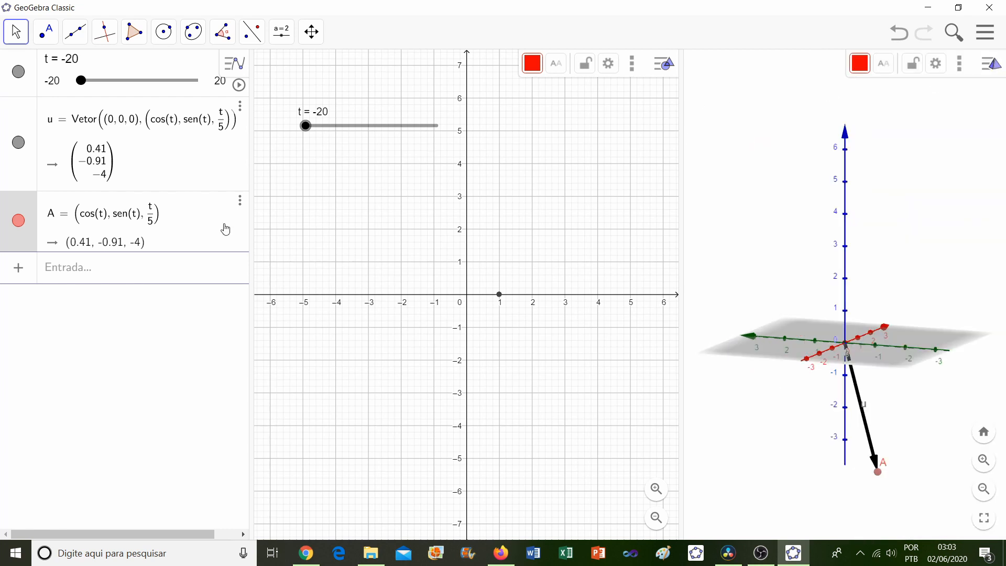
Animate slider t to trace the helix in red, stop it at t = 19.34, and deselect point A.
click(240, 86)
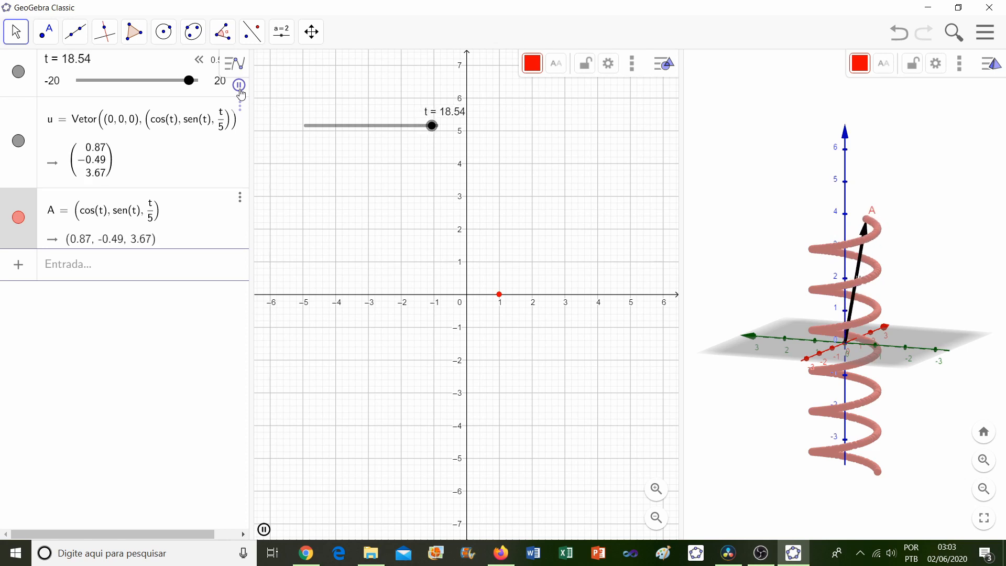
click(239, 88)
click(665, 252)
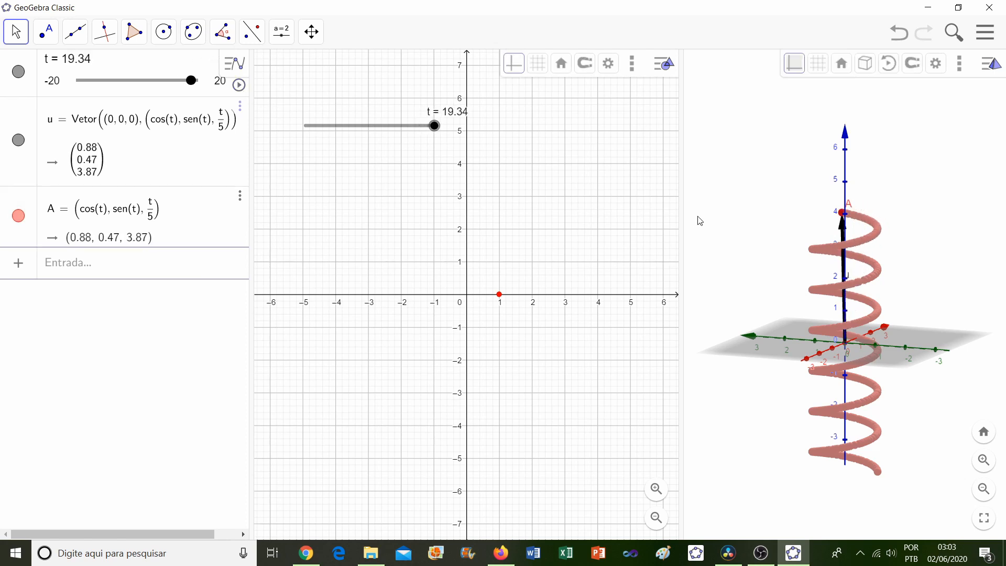
Examine the red helix from directly above and from several oblique and side angles in the 3D view.
drag(742, 190, 752, 251)
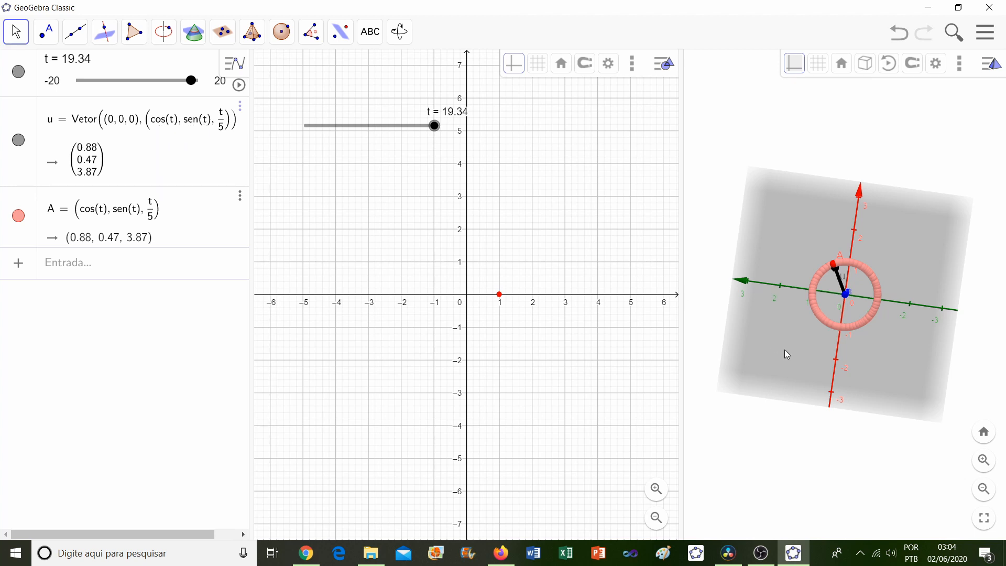
drag(787, 392, 765, 349)
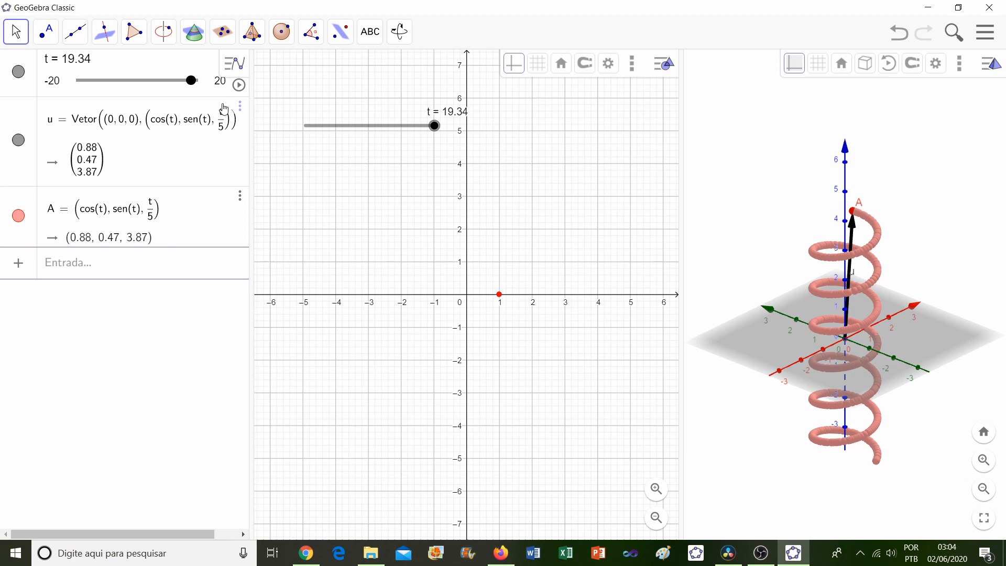
drag(753, 437, 758, 432)
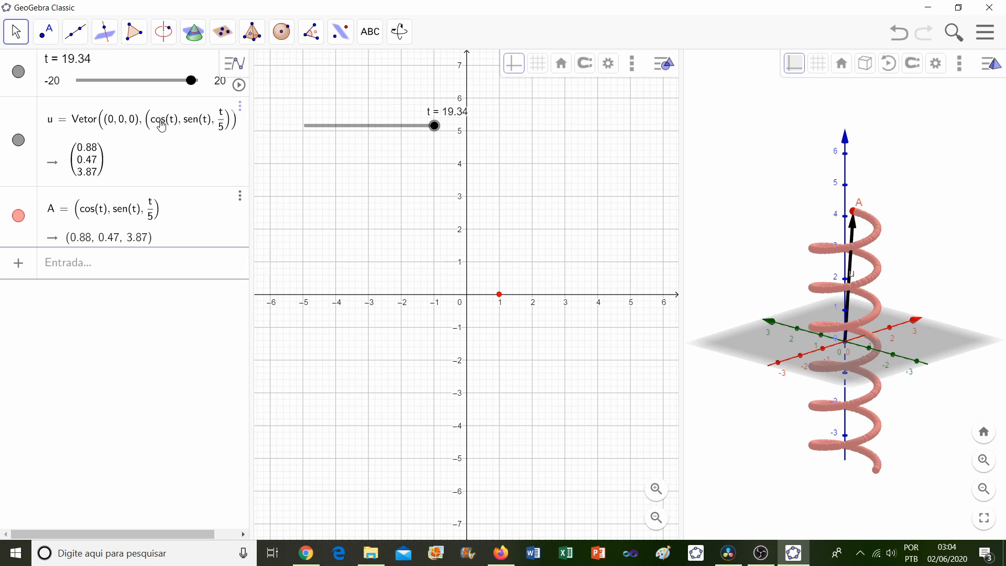
mouse_move(744, 422)
mouse_down()
mouse_move(730, 419)
mouse_move(737, 426)
mouse_up()
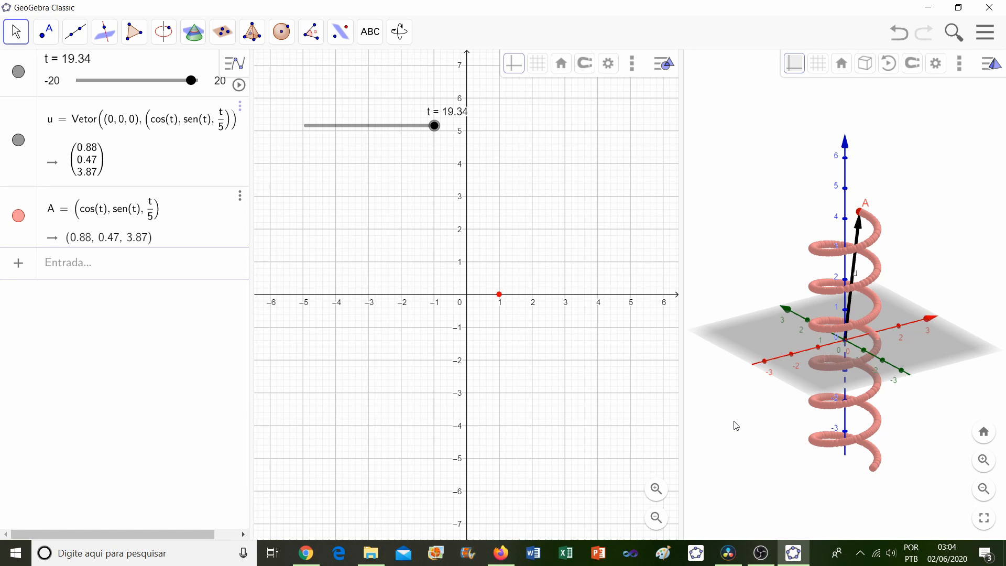
drag(735, 425, 732, 436)
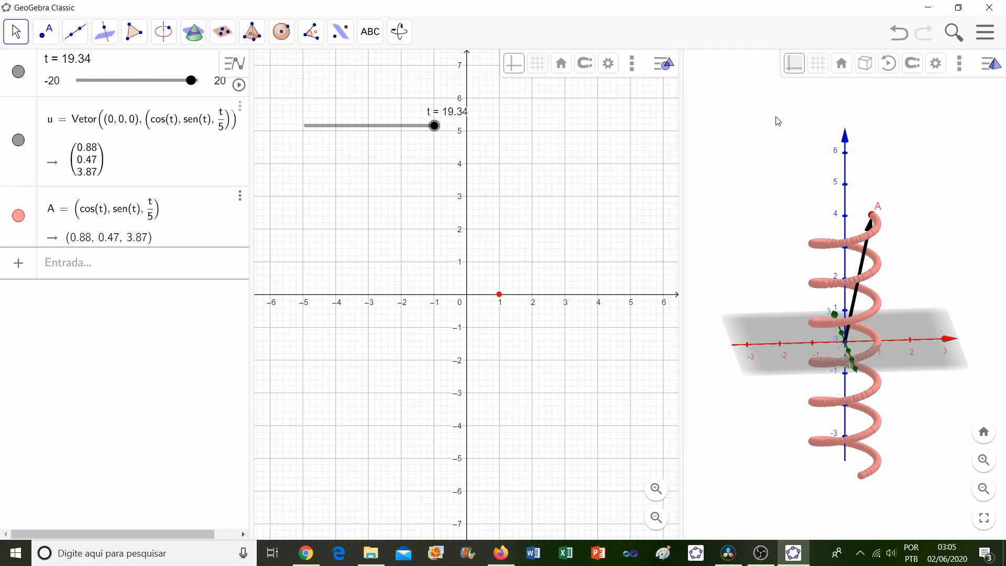
mouse_move(761, 558)
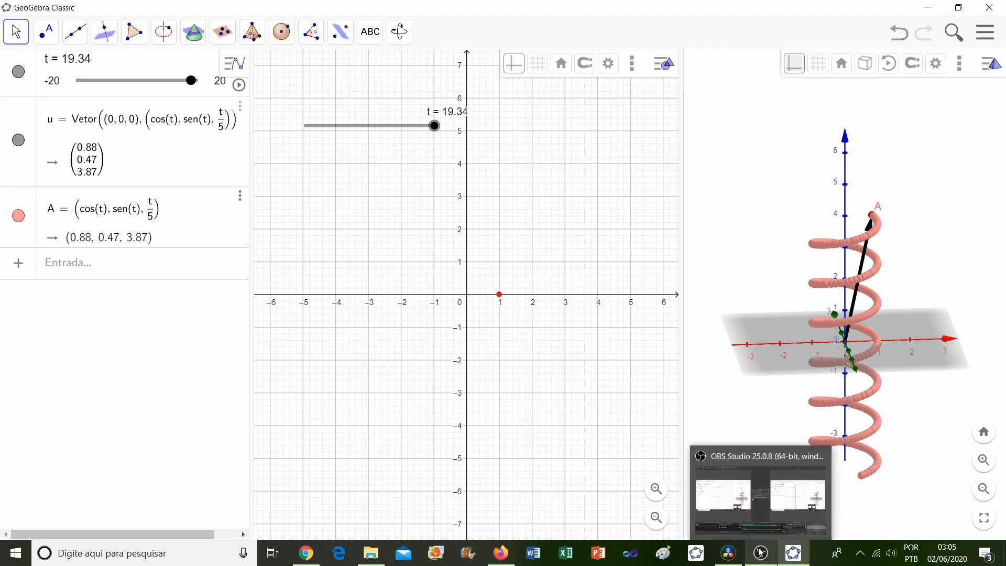